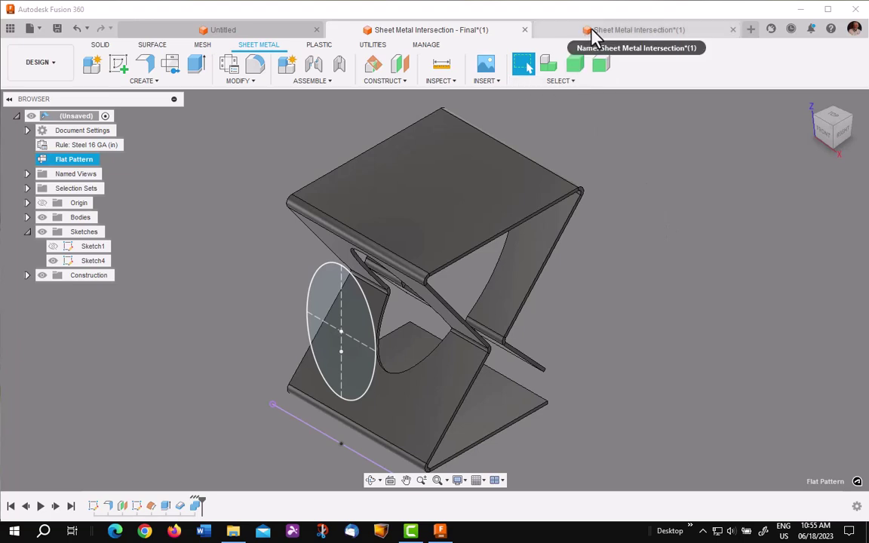
In the Sheet Metal Intersection design, show the ellipse sketch Sketch4 on the model
click(593, 31)
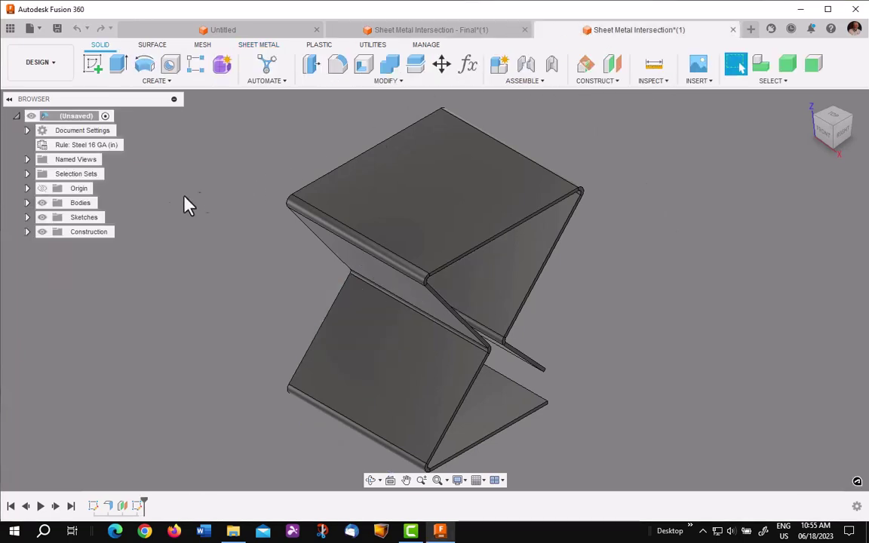
click(27, 217)
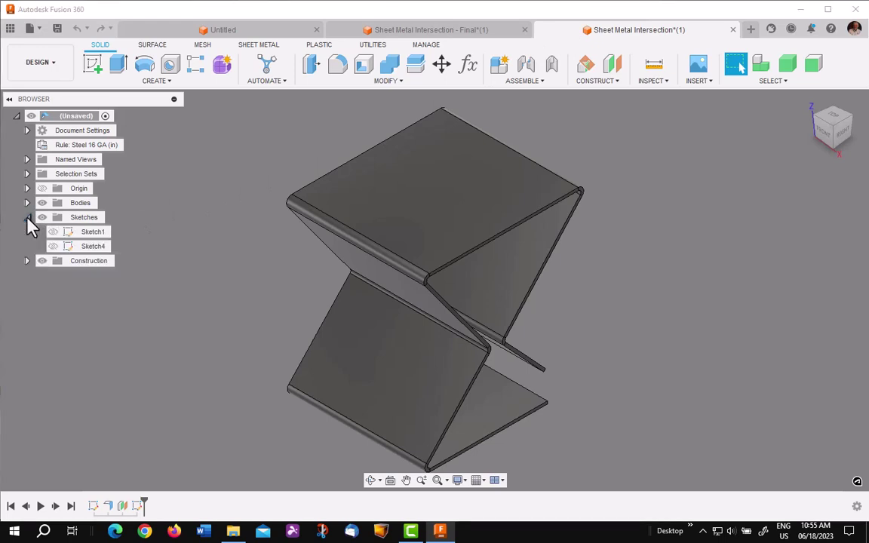
click(53, 246)
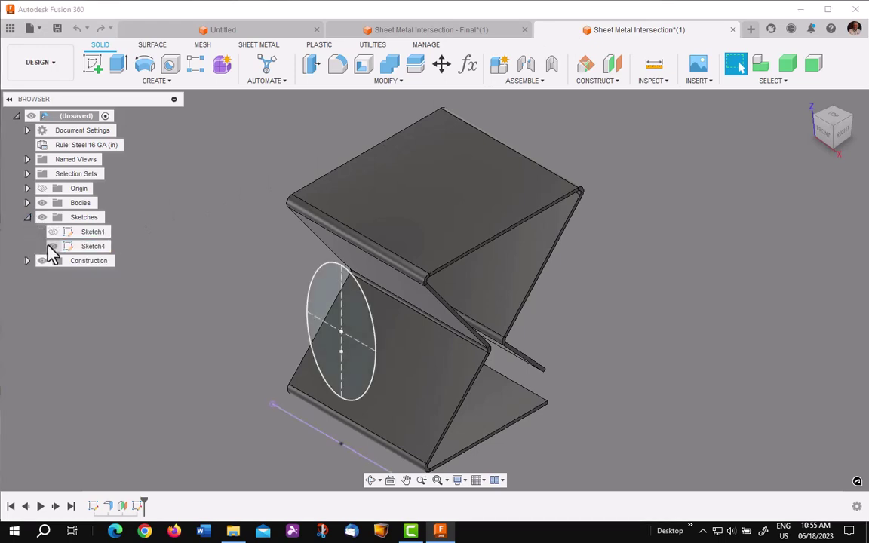
Extrude the ellipse with Extent All as a Cut through the Z-shaped part
click(119, 65)
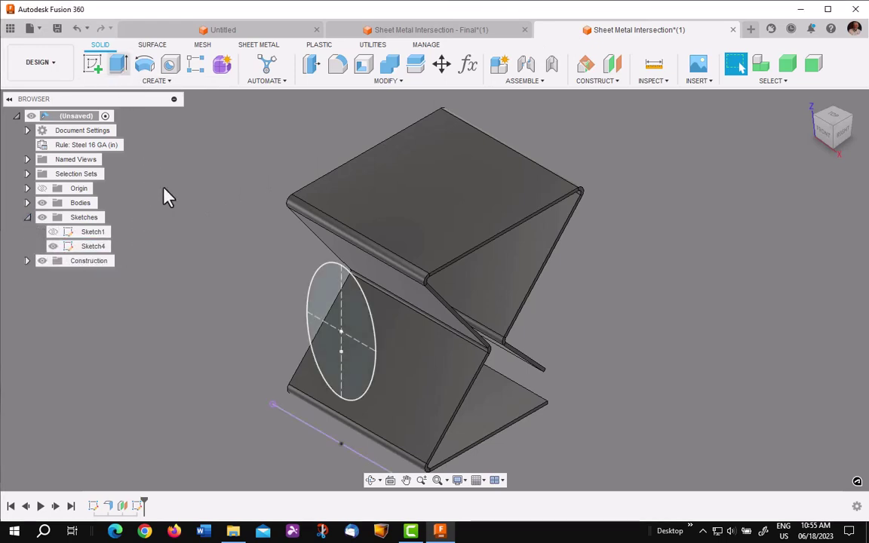
click(332, 313)
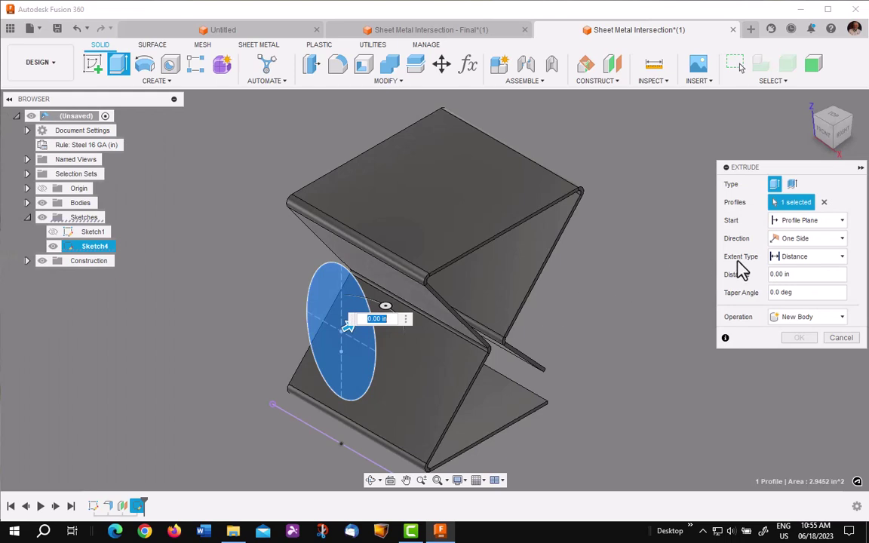
click(785, 257)
click(800, 297)
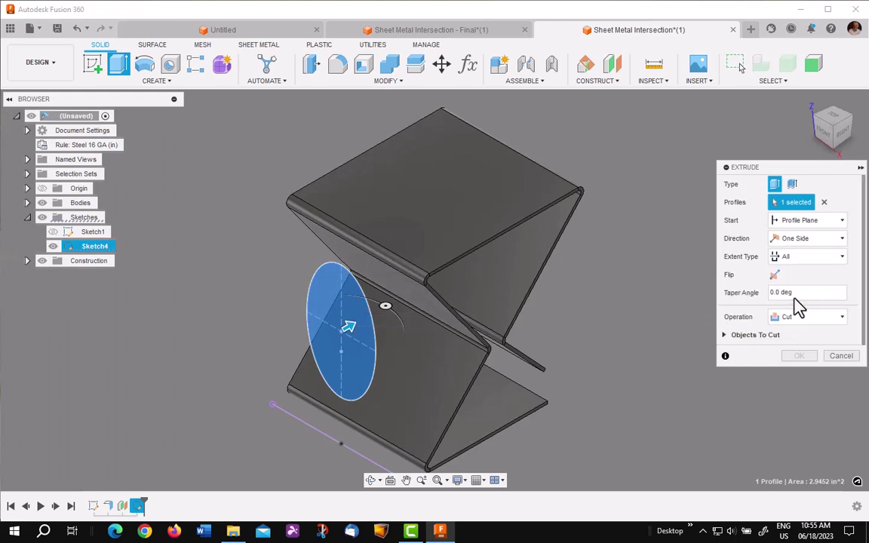
click(799, 356)
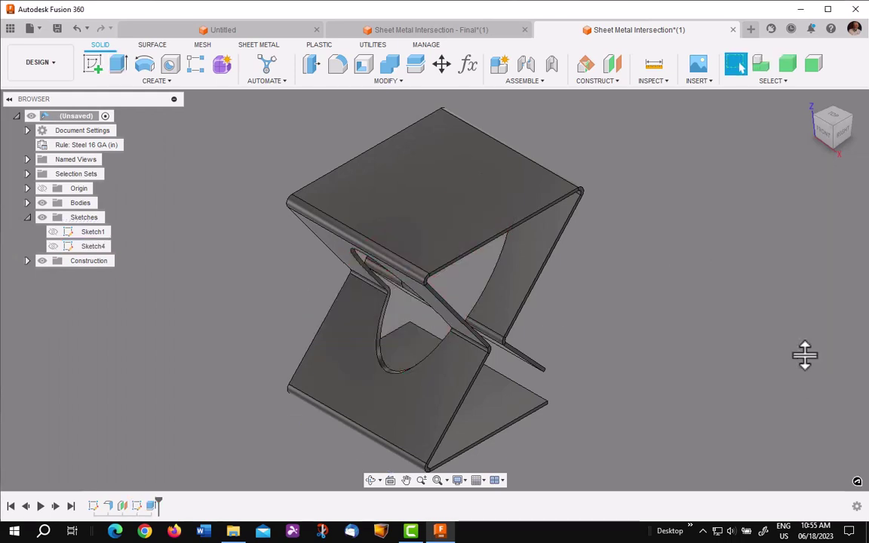
click(258, 45)
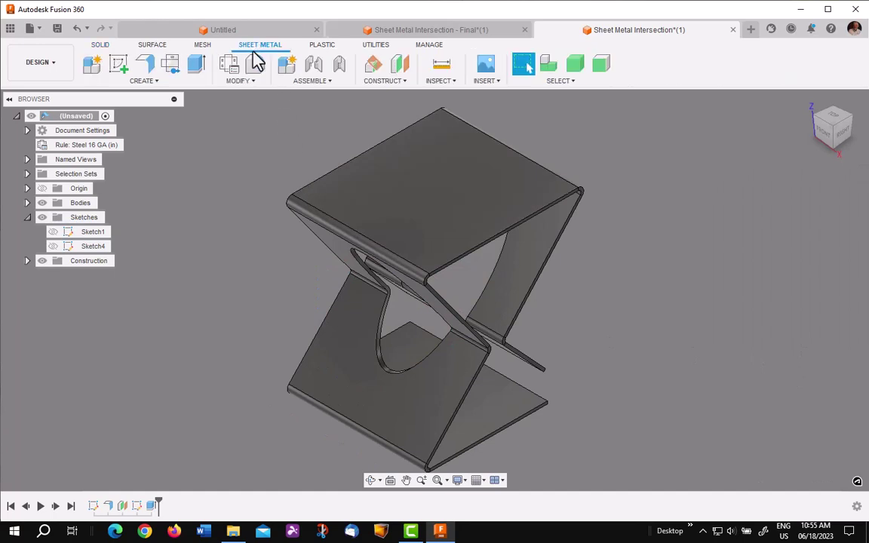
Flatten the part with the bottom flange stationary, inspect its underside, then finish the flat pattern
click(170, 65)
click(502, 407)
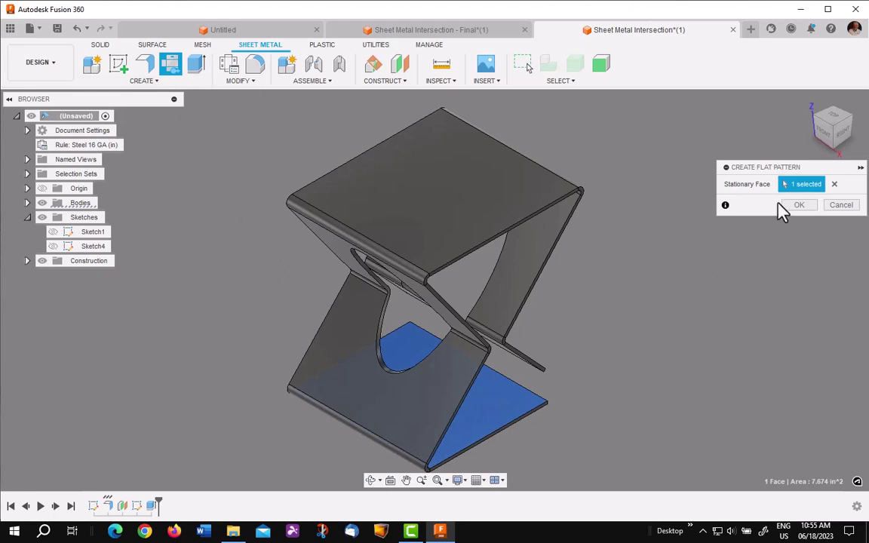
click(798, 206)
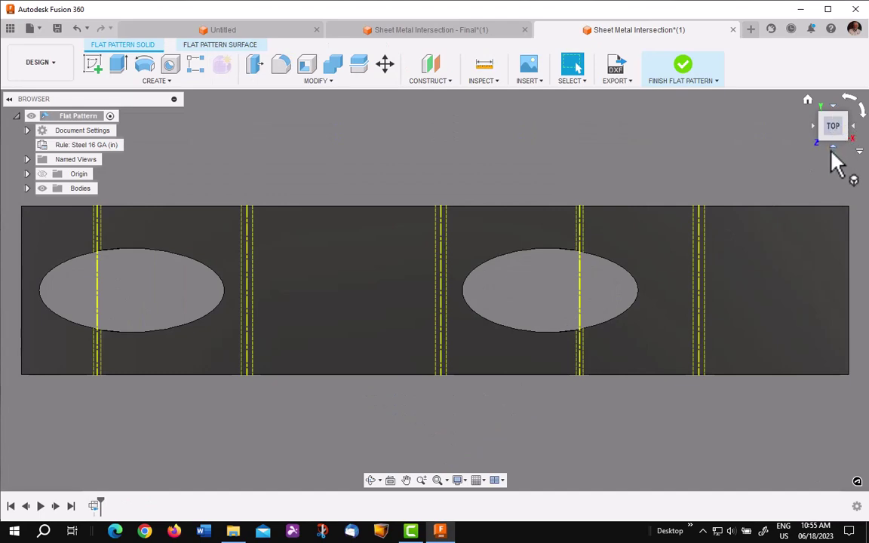
click(833, 148)
click(835, 150)
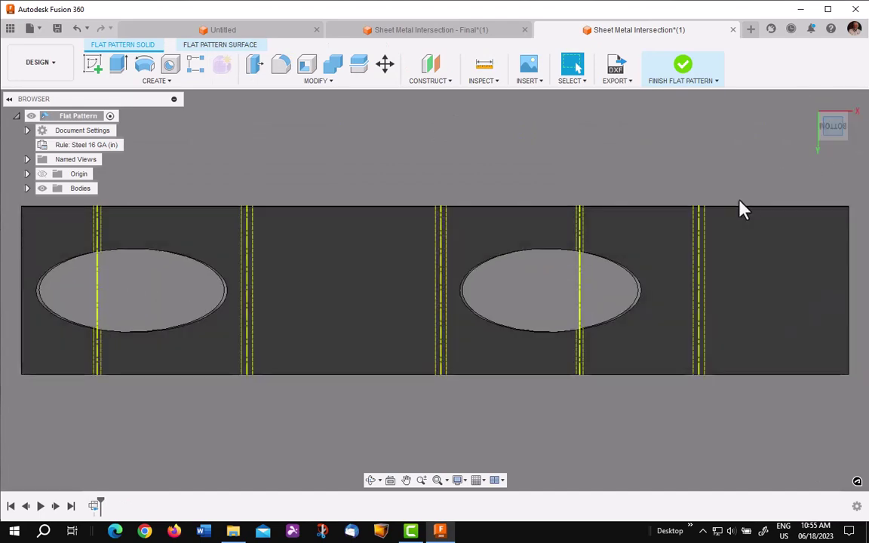
scroll(626, 294, up, 4)
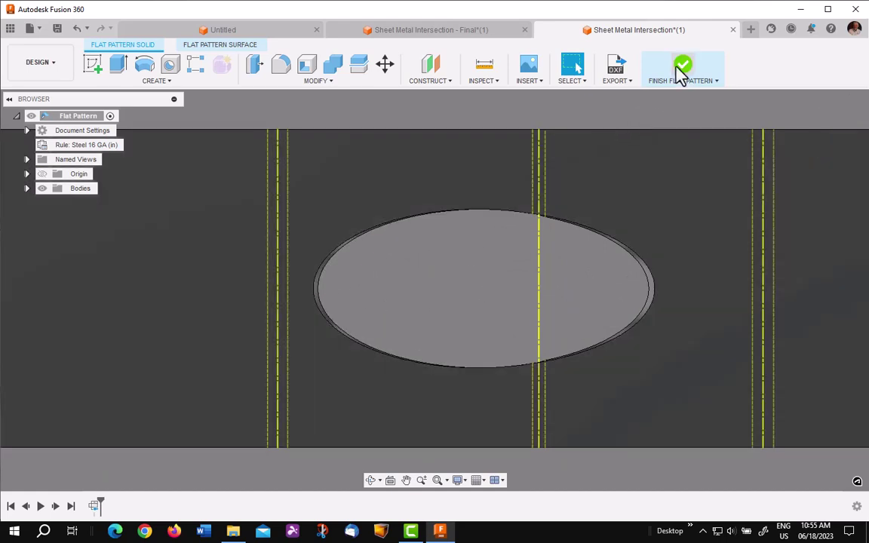
click(682, 73)
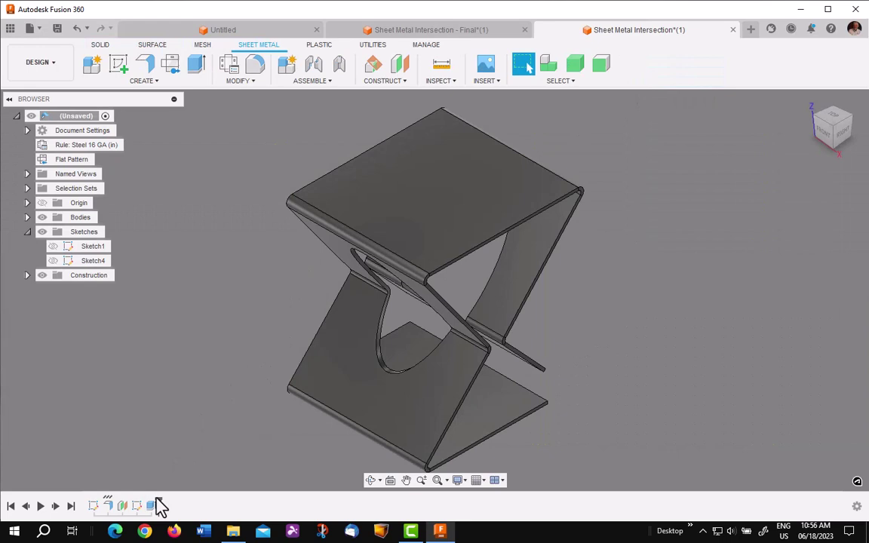
Roll the timeline back before the cut, show Sketch4, and trial-unfold all bends
drag(159, 499, 146, 504)
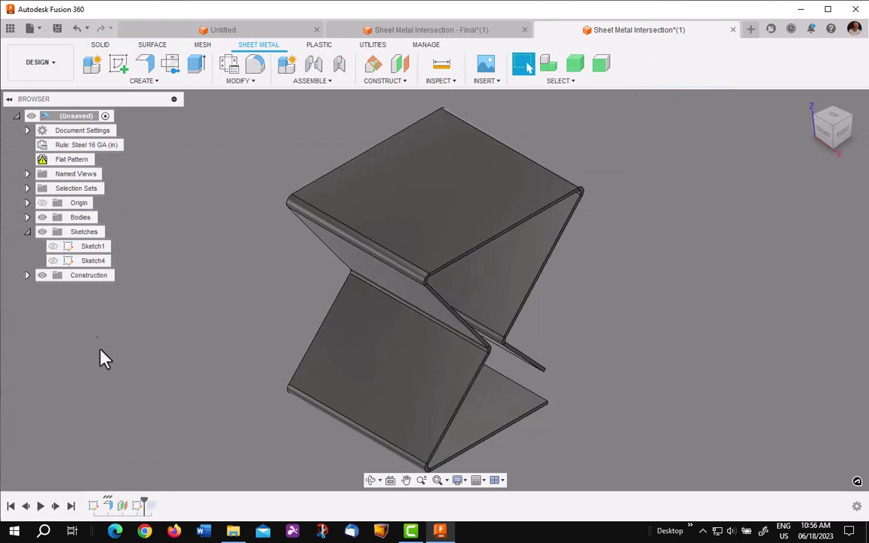
click(52, 260)
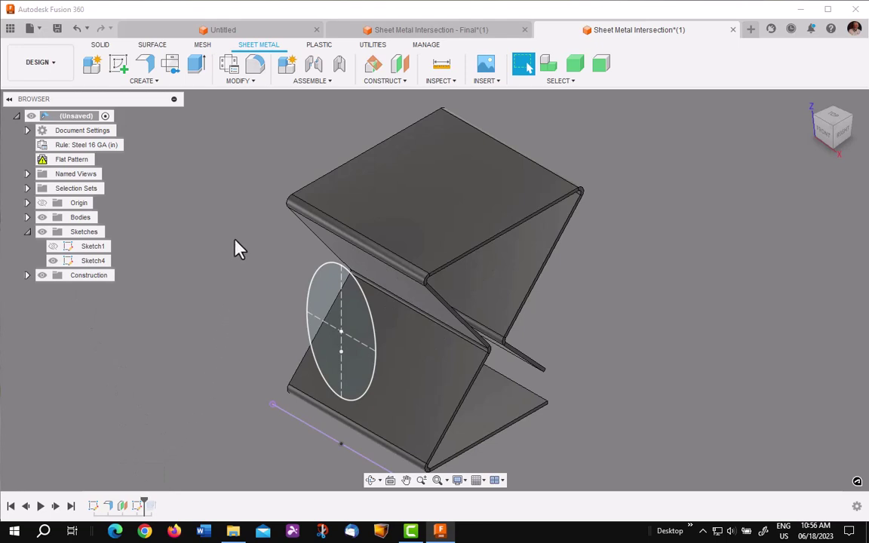
click(239, 80)
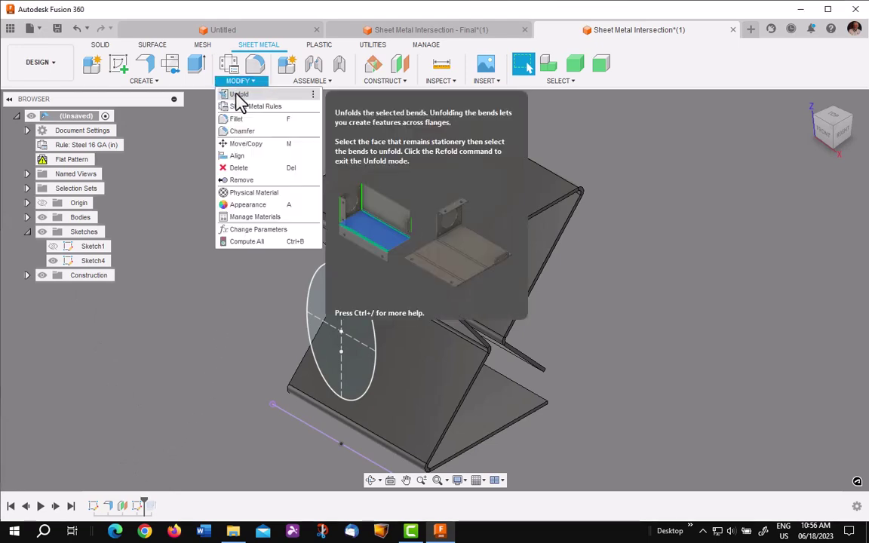
click(236, 92)
click(482, 415)
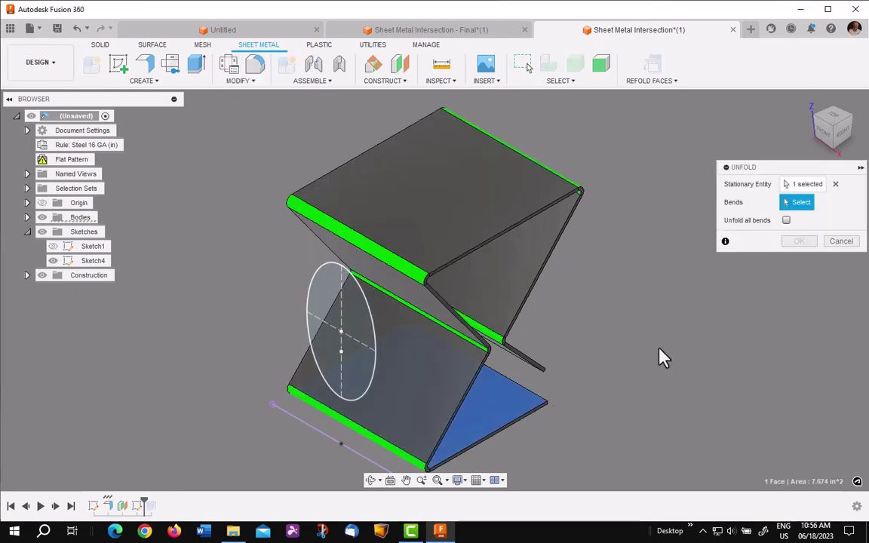
click(787, 219)
middle_drag(442, 429, 620, 264)
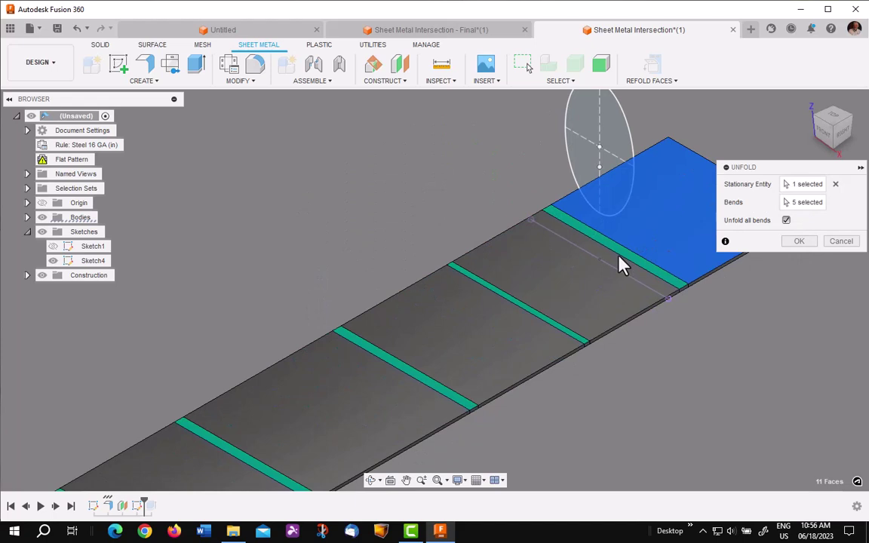
middle_drag(481, 306, 506, 260)
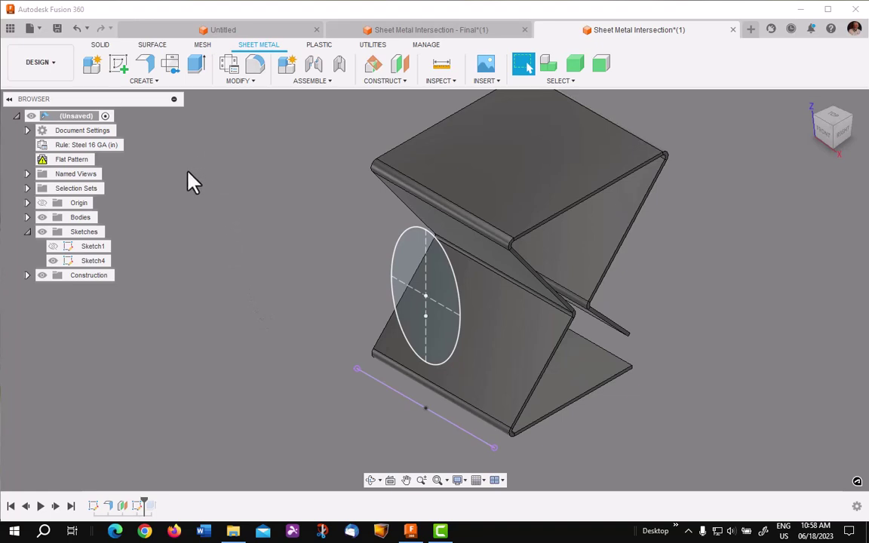
Create a 0.00 in offset surface of the chain-selected Z-shaped body as a new body
click(152, 46)
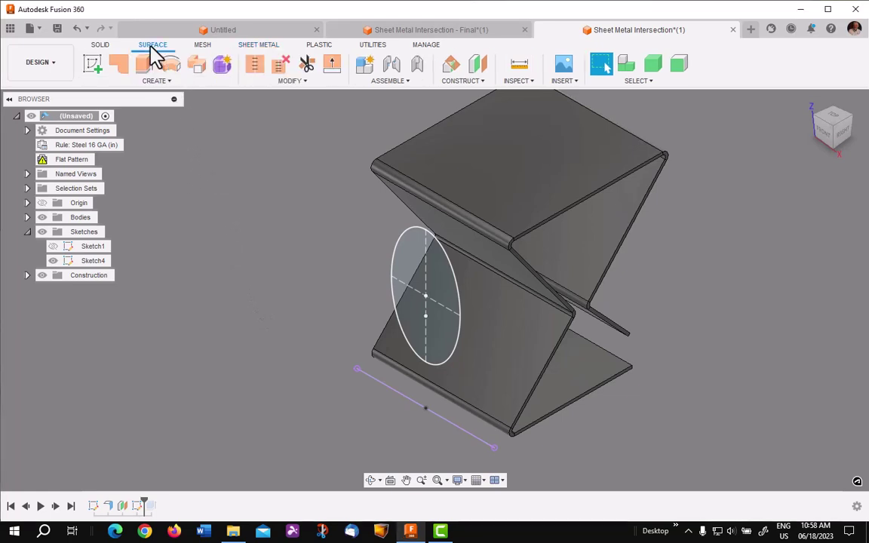
click(155, 80)
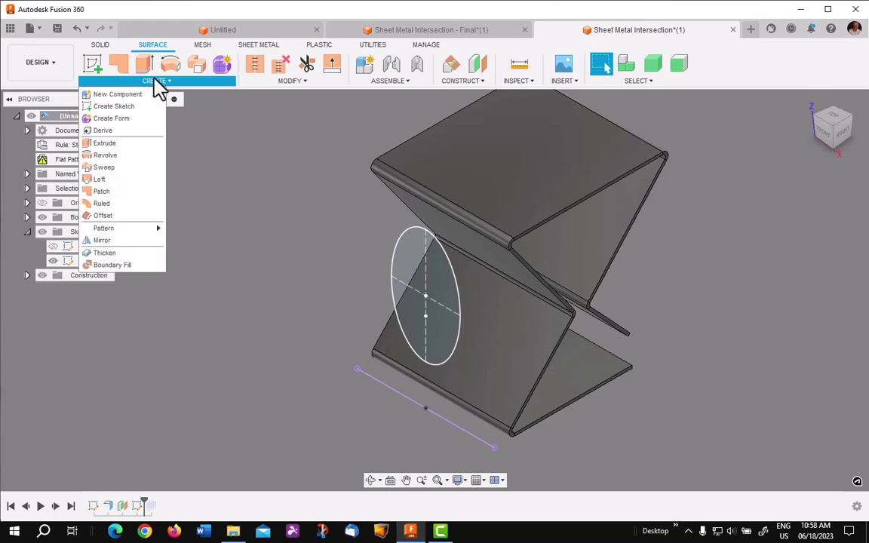
click(128, 219)
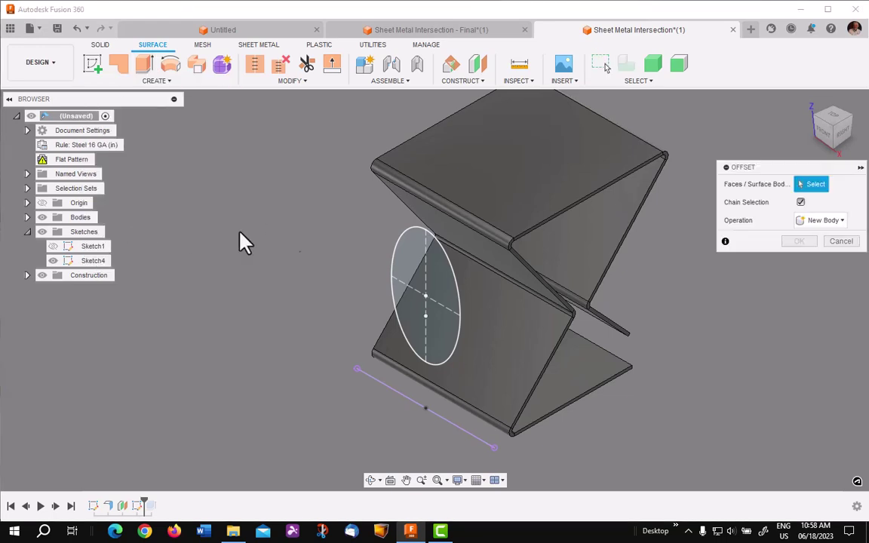
click(511, 186)
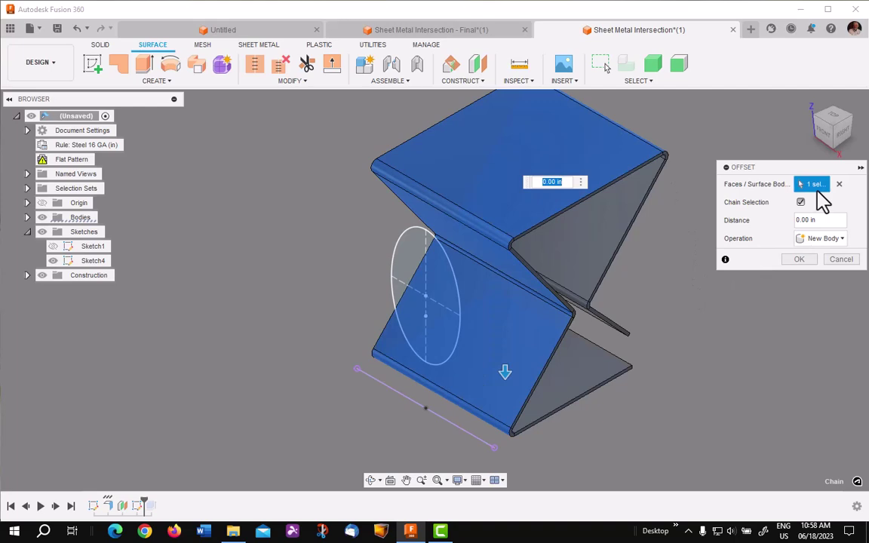
mouse_move(663, 272)
shift+middle_down()
mouse_move(646, 281)
mouse_move(569, 242)
mouse_move(574, 209)
mouse_move(598, 245)
mouse_move(656, 258)
shift+middle_up()
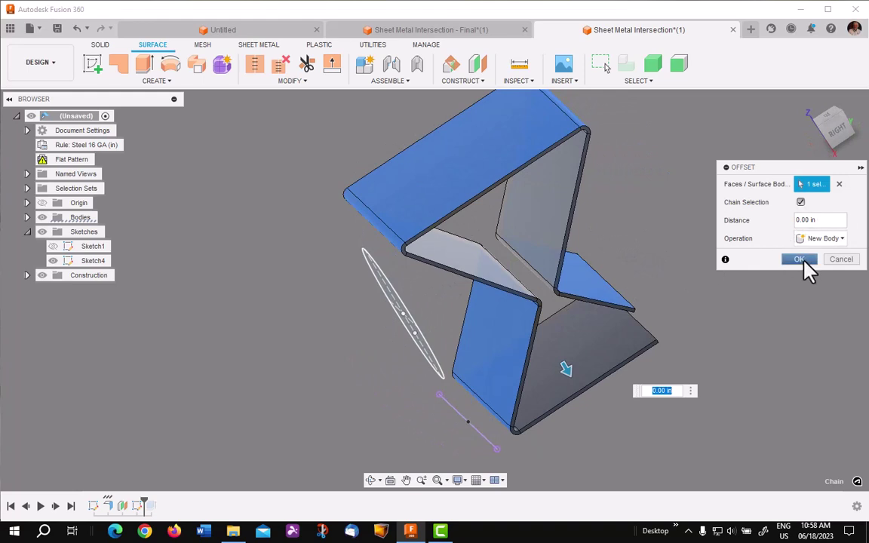
click(800, 260)
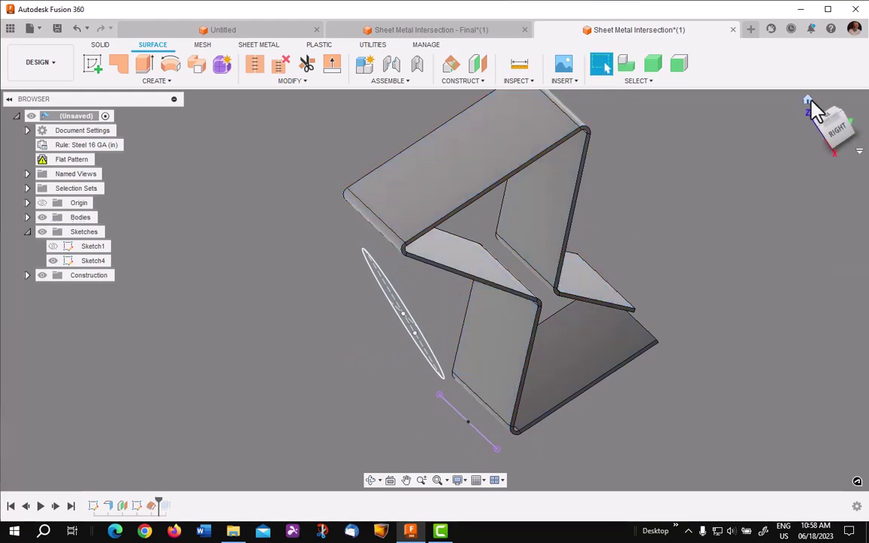
Return to the home view and hide Body1 so only the offset surface shows
click(809, 101)
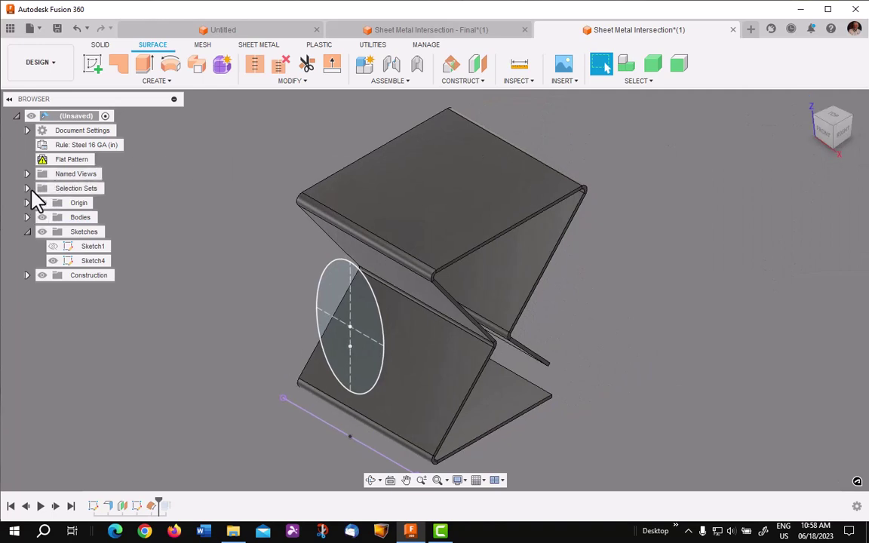
click(27, 218)
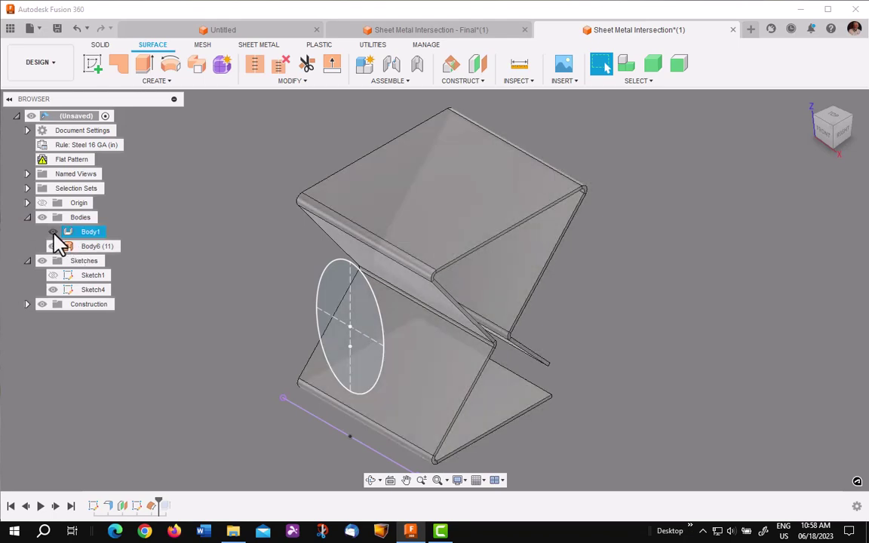
click(52, 231)
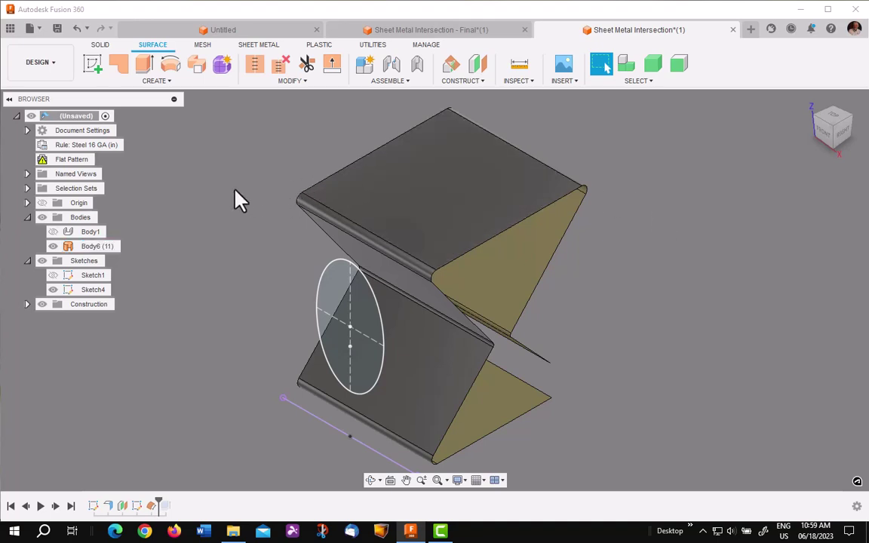
Extrude the ellipse with Extent All as a Cut through the surface body, then hide Sketch4
click(102, 45)
click(118, 63)
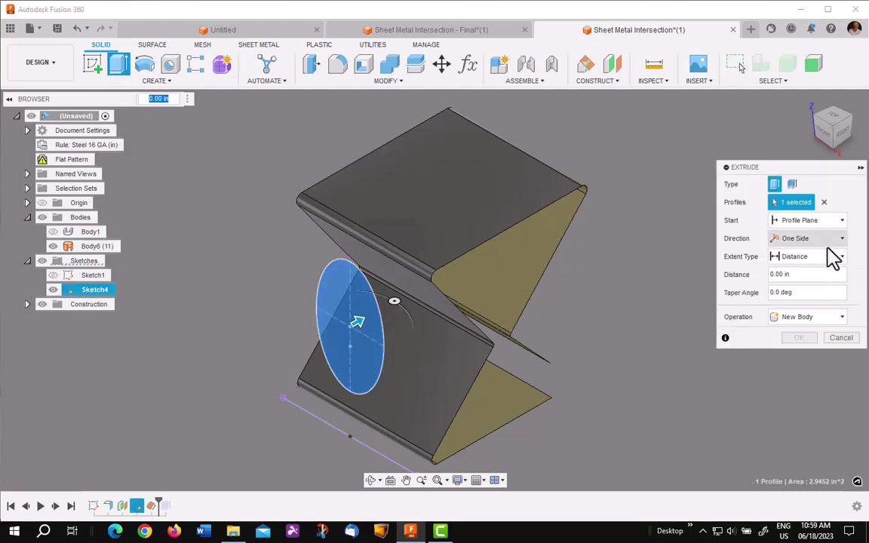
click(836, 258)
click(802, 299)
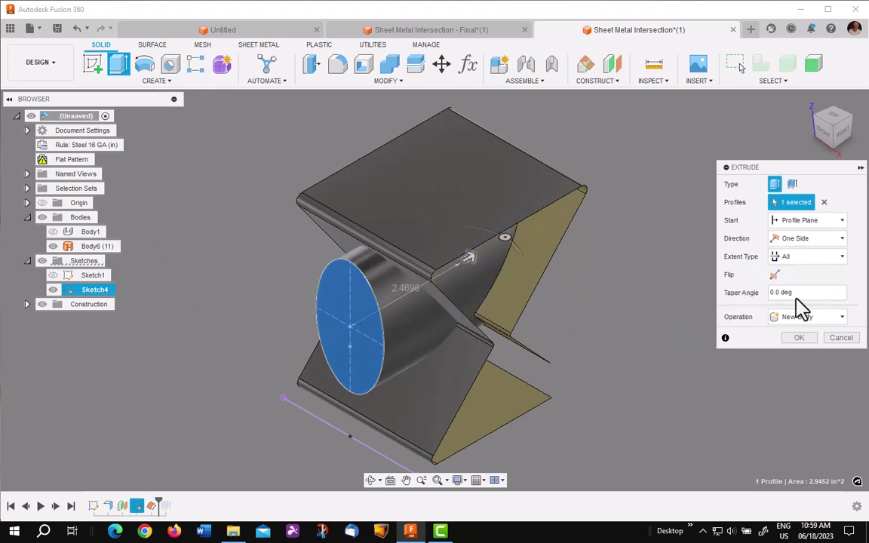
click(801, 315)
key(Escape)
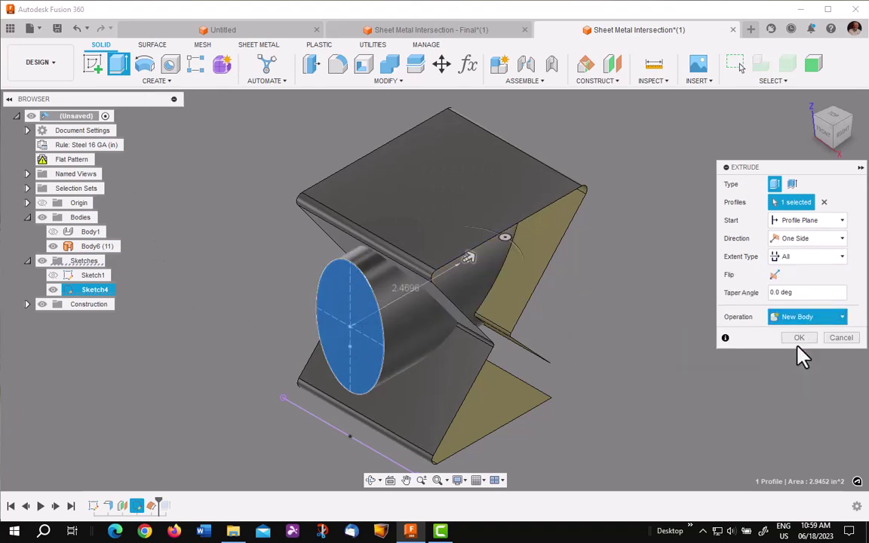
click(800, 356)
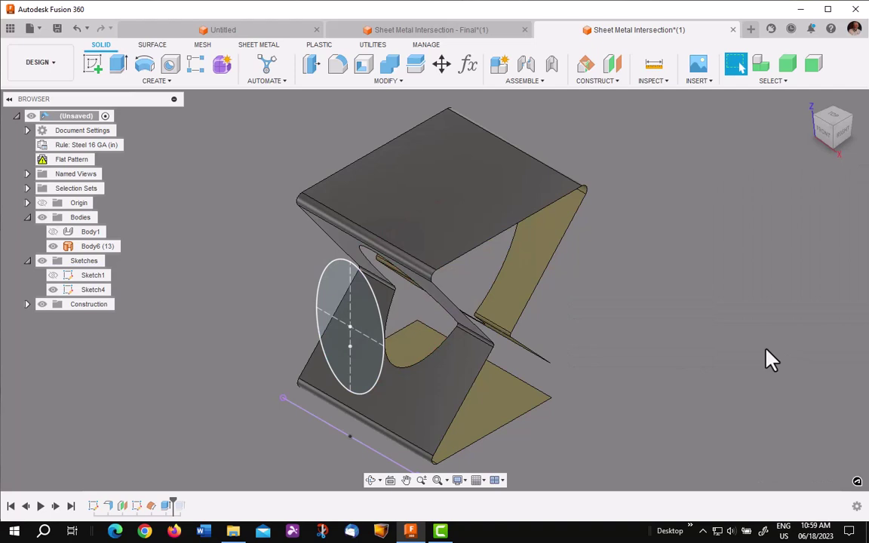
click(53, 290)
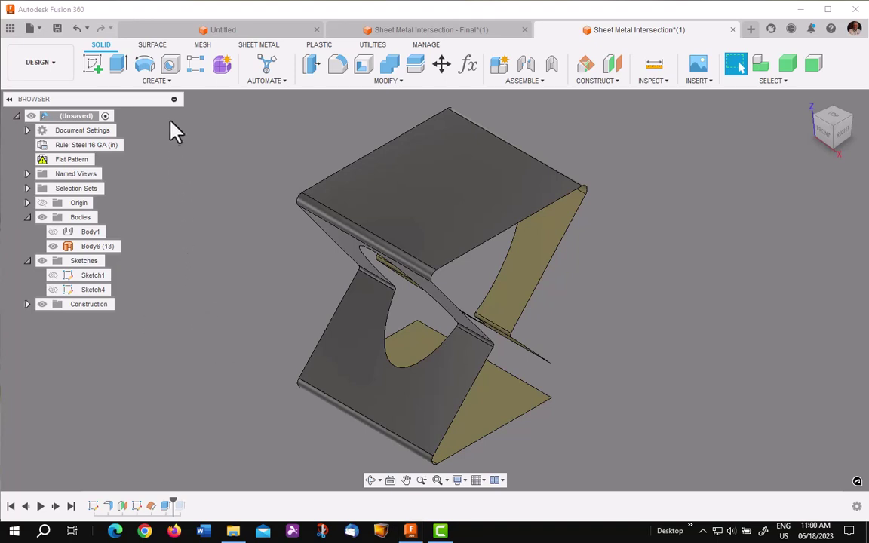
Thicken the cut Body6 faces by -0.0598 in as a new body
click(160, 80)
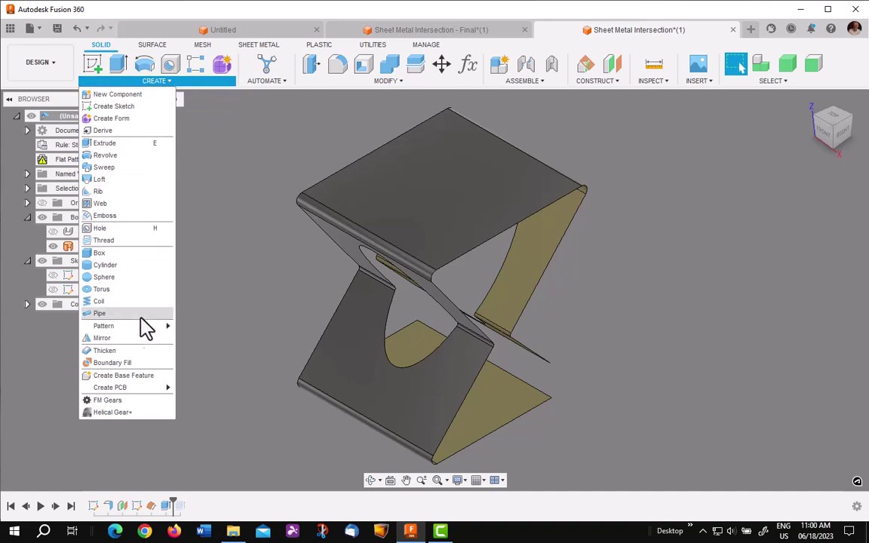
click(122, 352)
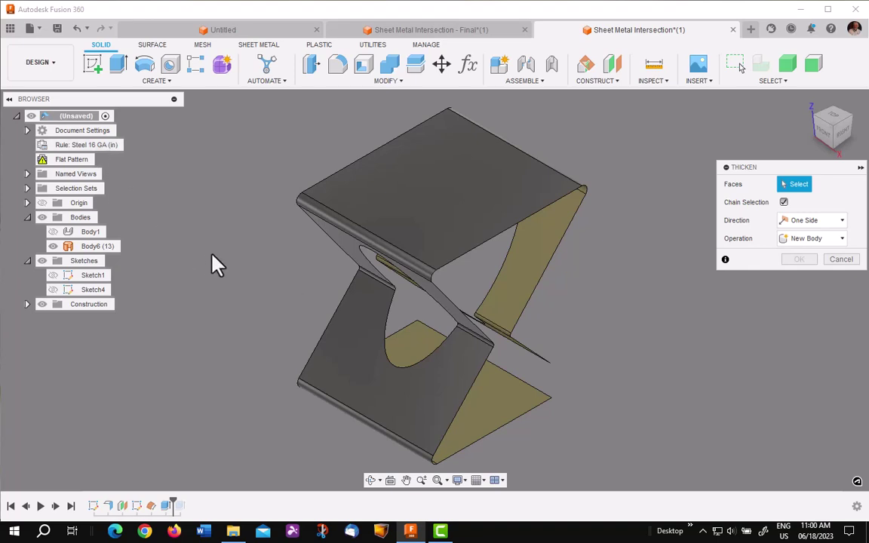
click(389, 202)
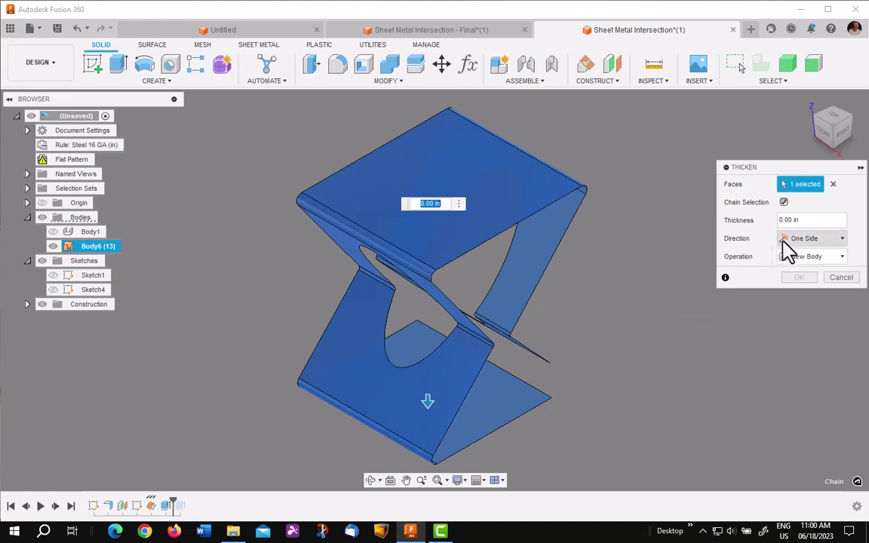
click(831, 220)
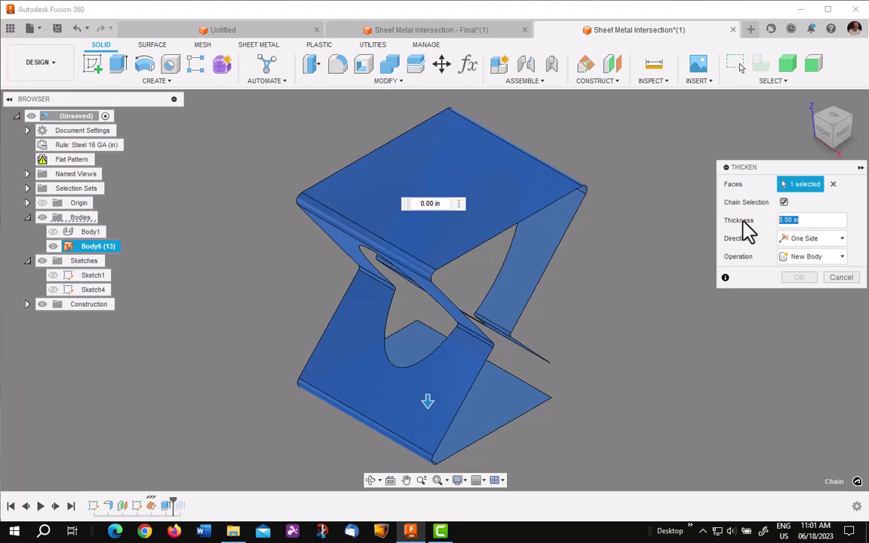
text(-)
text(.059)
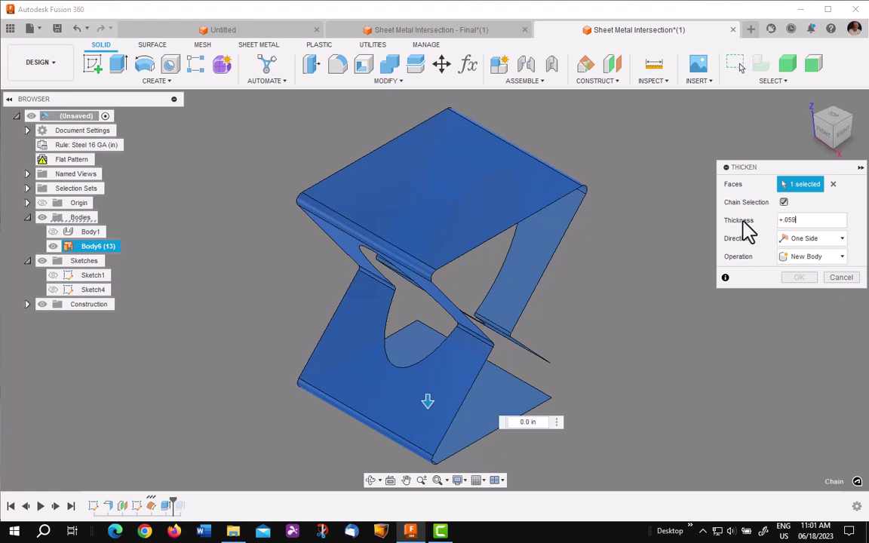
text(8)
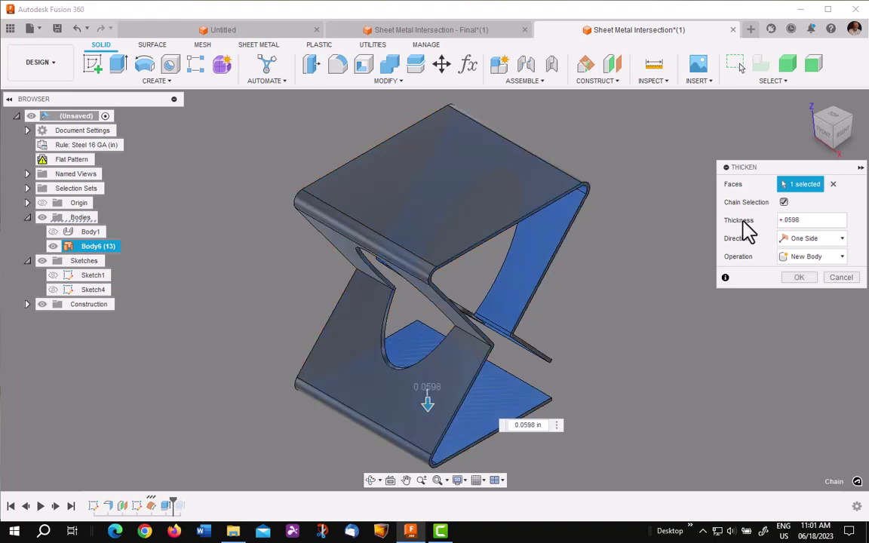
double_click(799, 219)
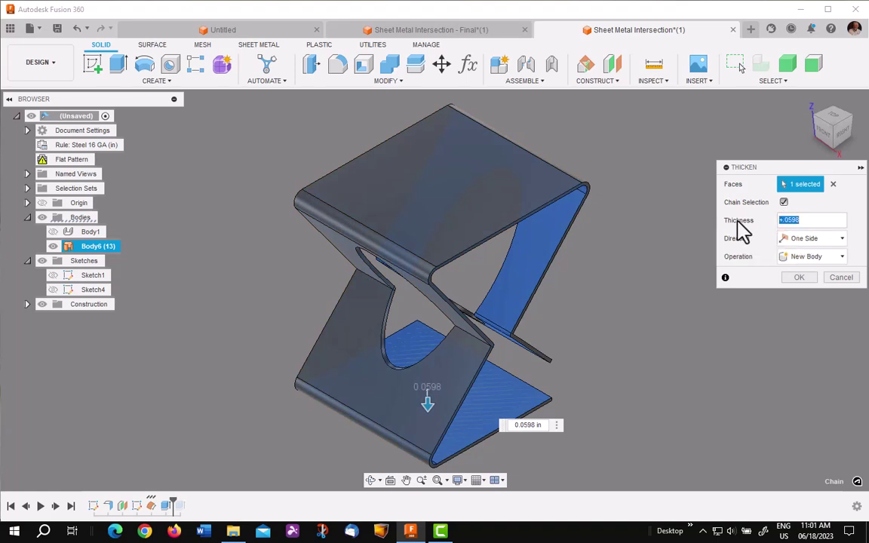
text(-)
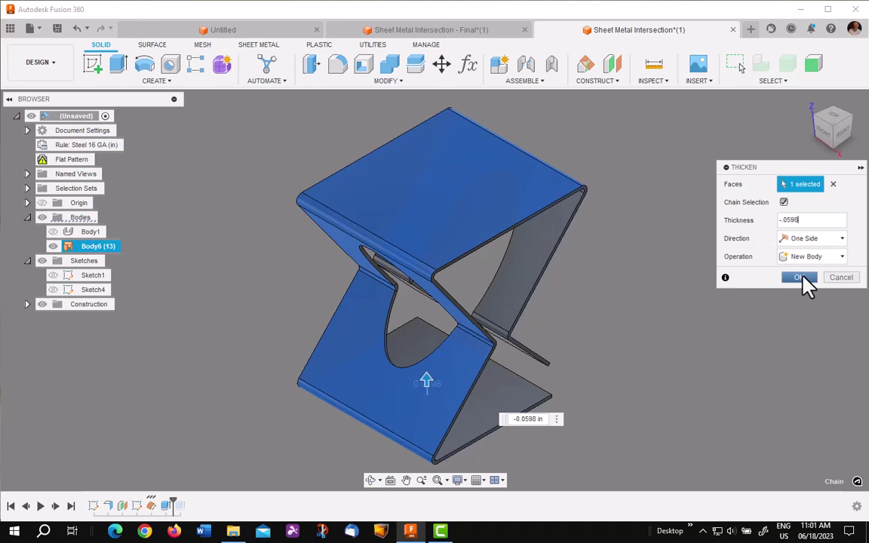
Confirm the thicken to create Body7, show Body1 again, and switch to window selection
click(803, 279)
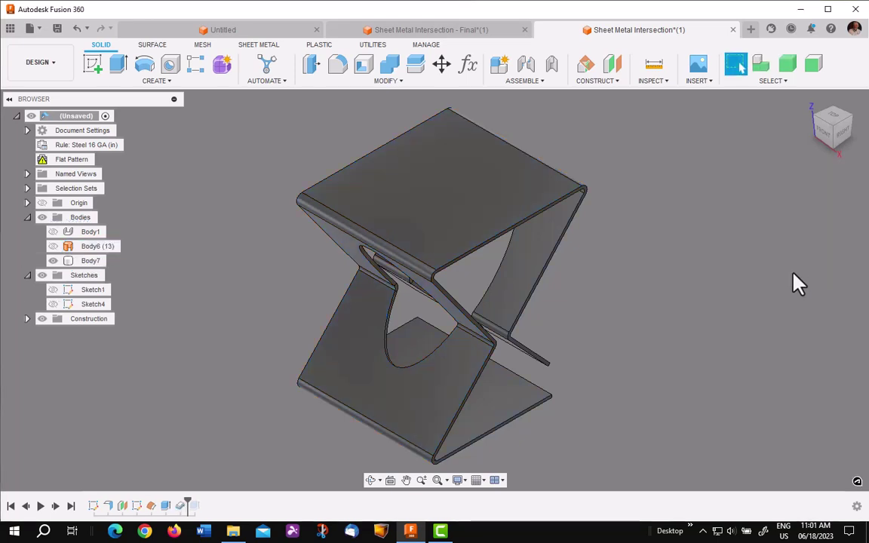
click(53, 232)
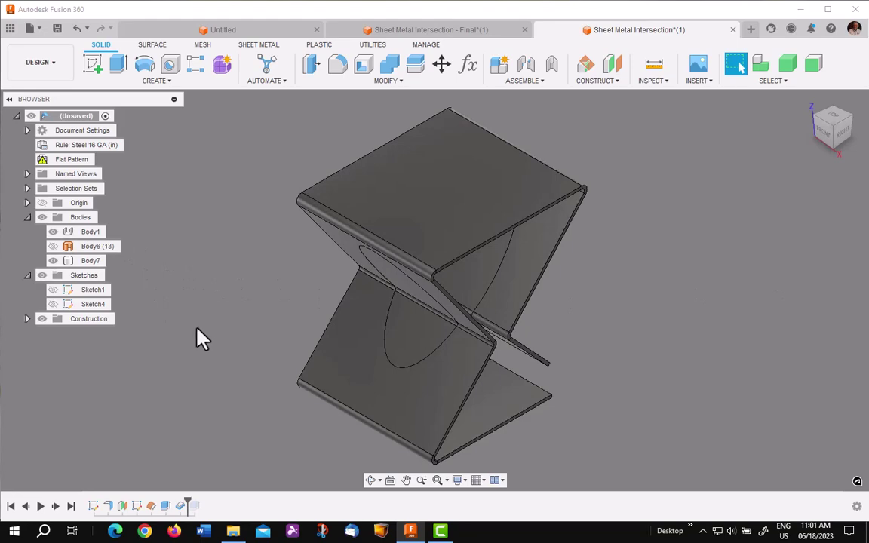
mouse_move(214, 332)
shift+middle_down()
mouse_move(142, 300)
mouse_move(173, 304)
mouse_move(204, 326)
shift+middle_up()
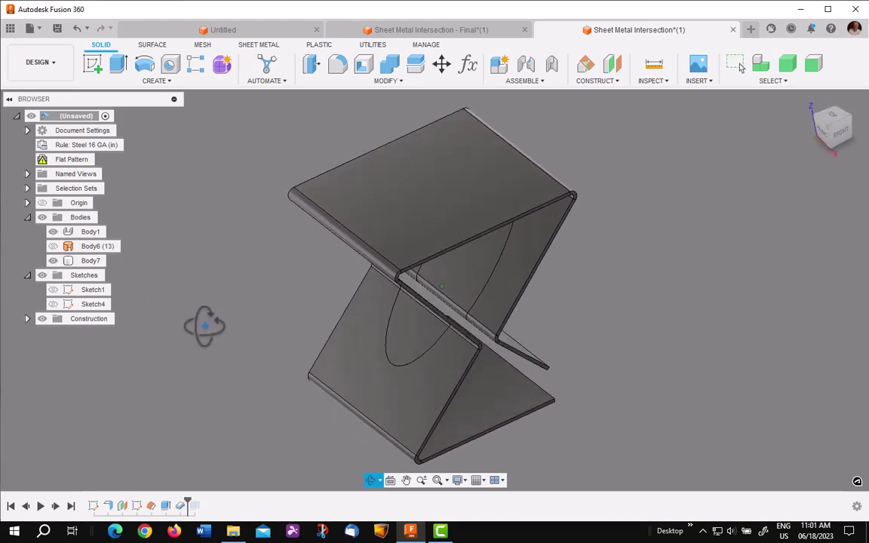
click(741, 66)
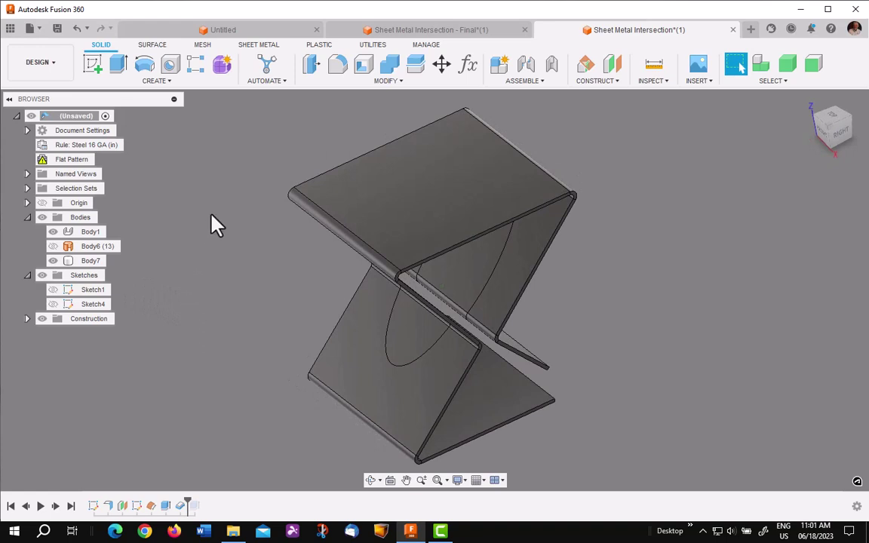
Combine Body1 as target with Body7 as tool using the Intersect operation
click(388, 67)
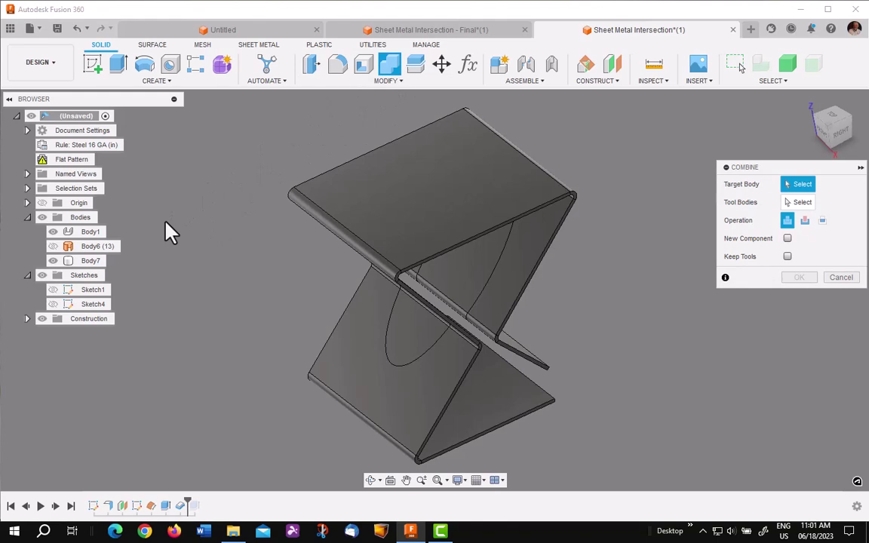
click(89, 234)
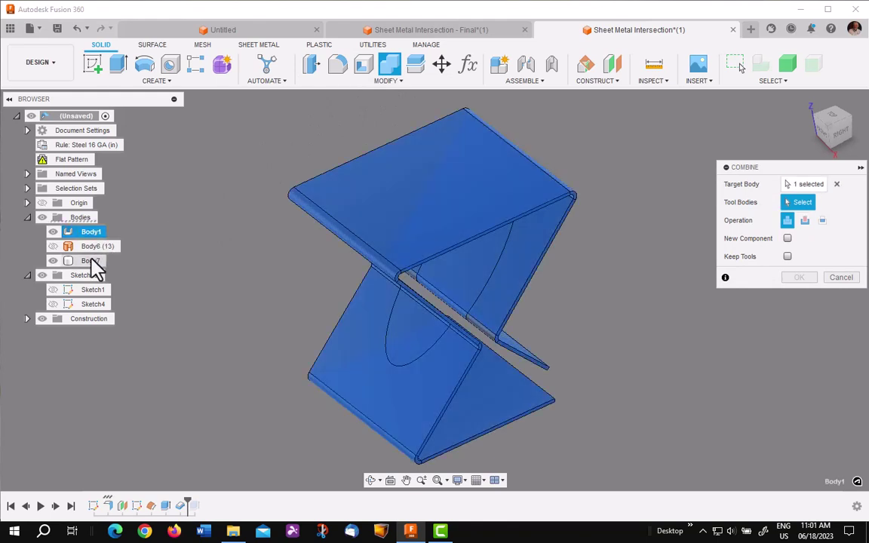
click(90, 261)
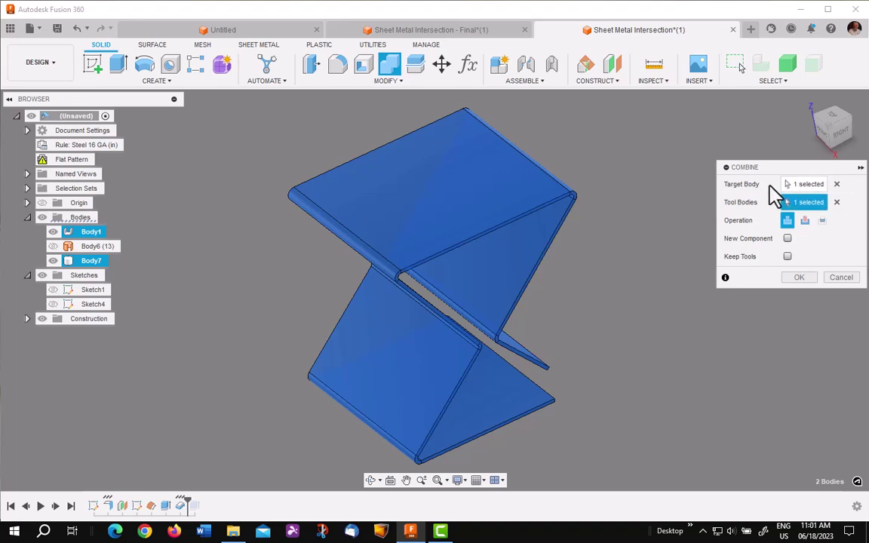
click(824, 222)
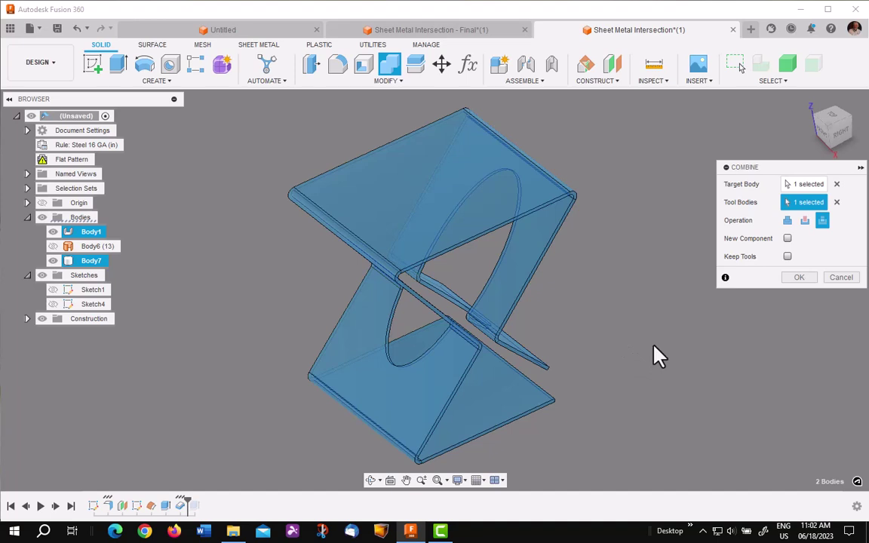
click(800, 278)
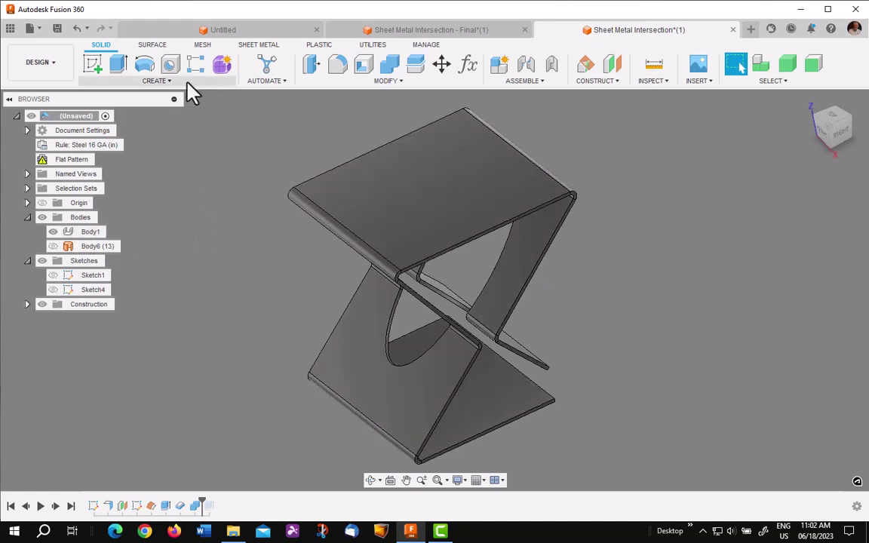
Reactivate the flat pattern from the top face, check the ellipse across bend lines, then finish it
click(254, 45)
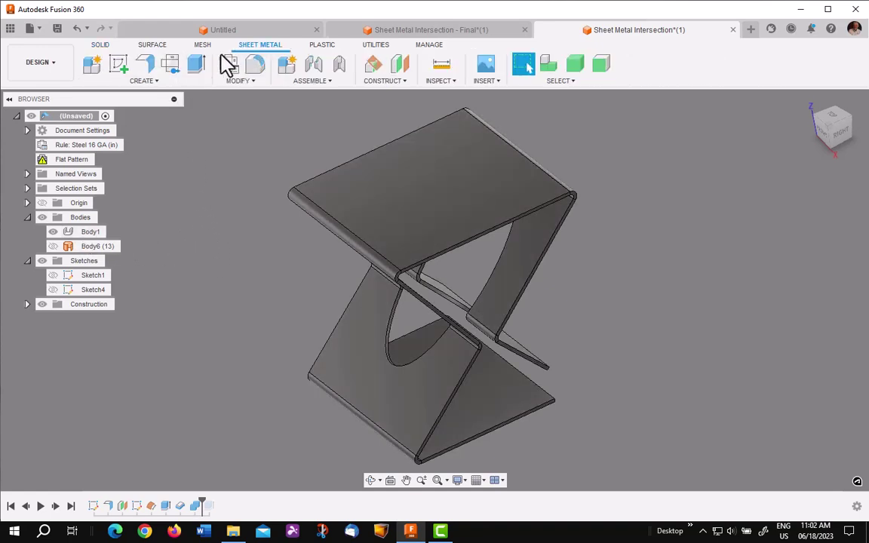
click(170, 68)
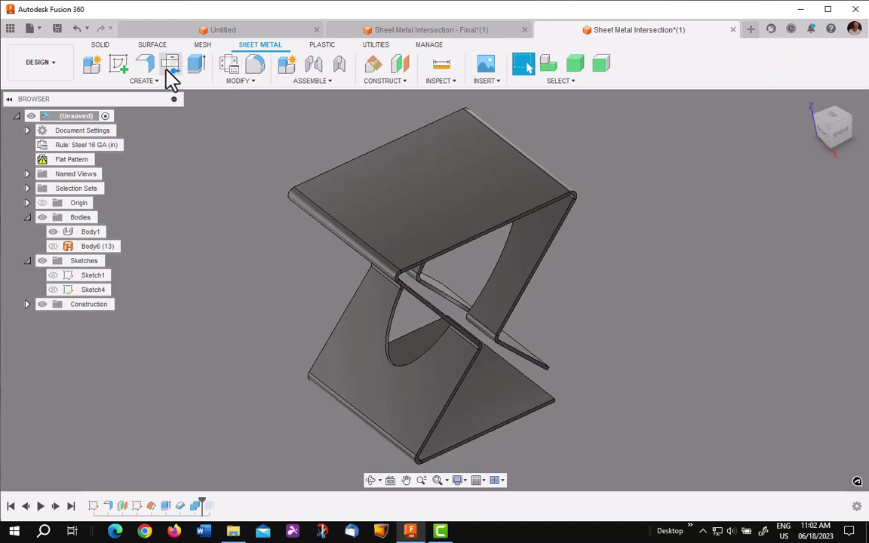
click(398, 190)
click(796, 205)
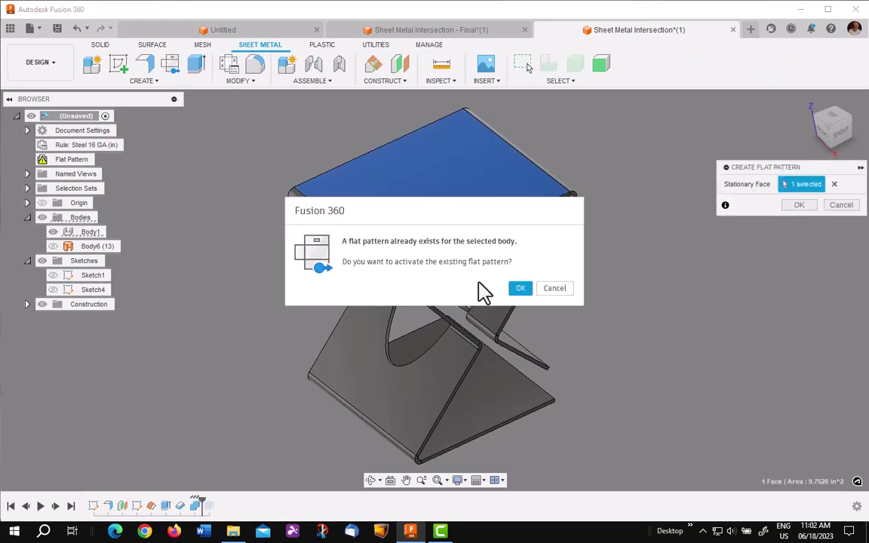
click(519, 288)
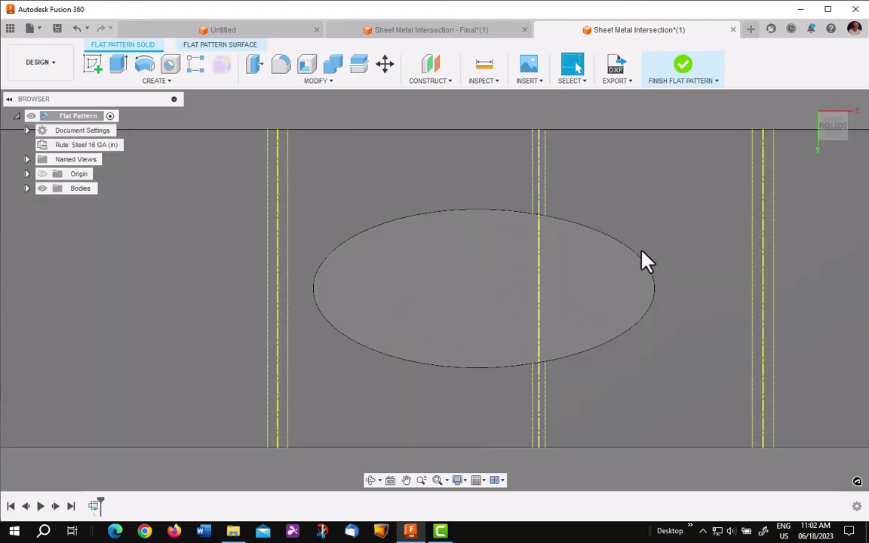
shift+middle_drag(644, 260, 647, 200)
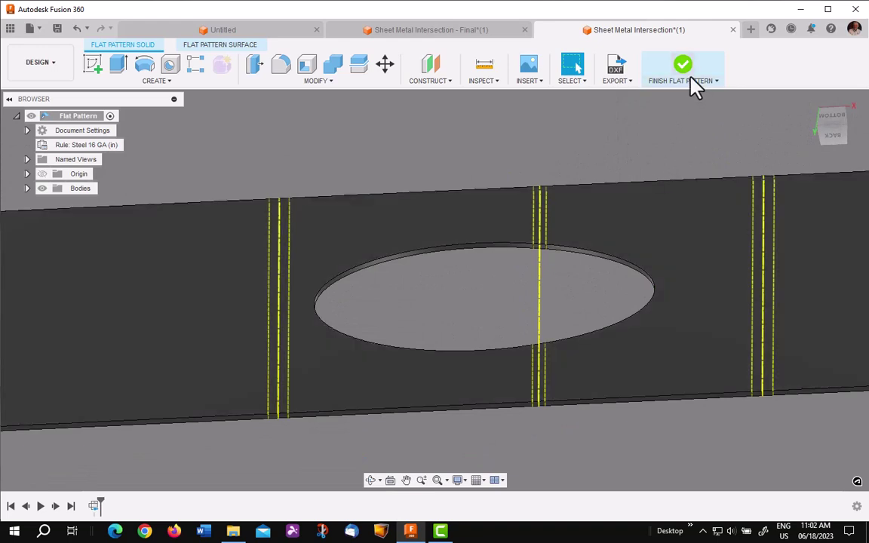
click(685, 76)
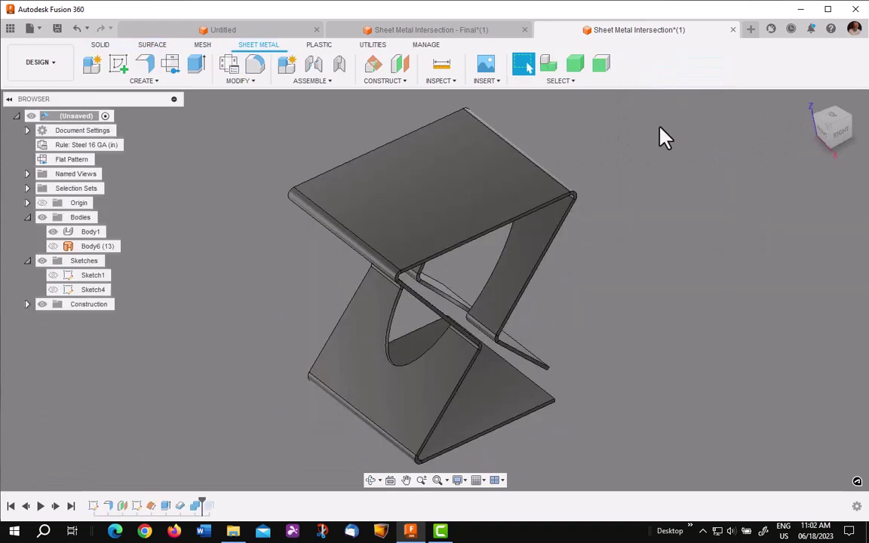
click(824, 136)
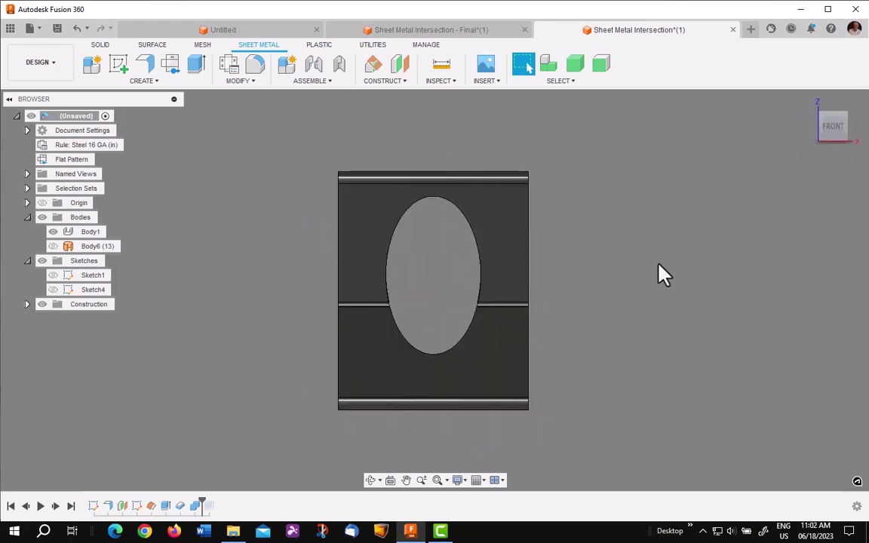
click(811, 107)
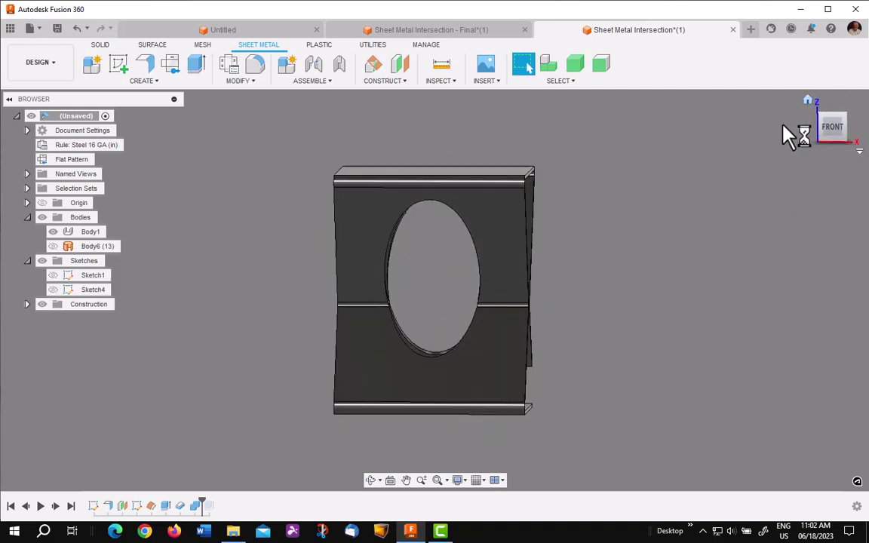